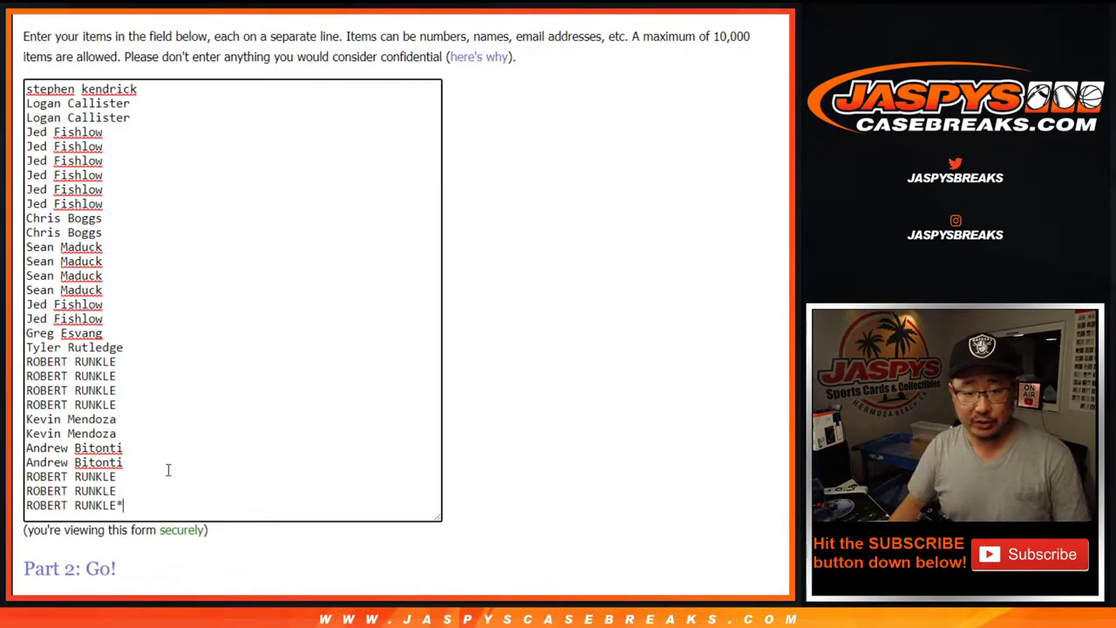
Check the NBA team list from its beginning and roll two dice in the Dice Roller.
key(ctrl+Tab)
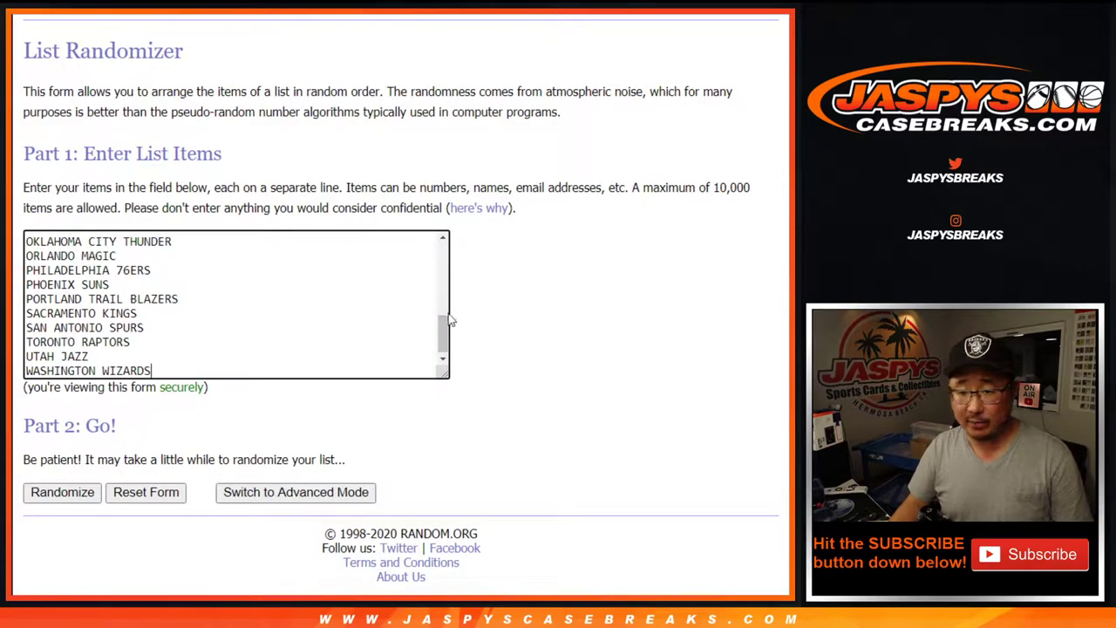
drag(449, 319, 419, 158)
key(ctrl+Tab)
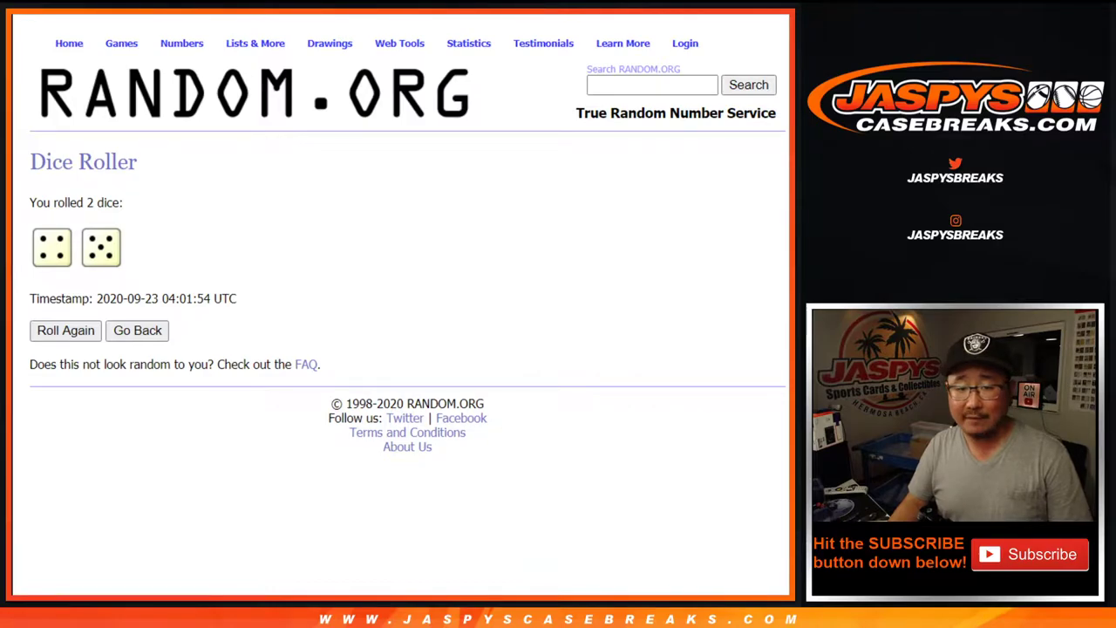
Randomize the list of participant names nine times in the List Randomizer.
key(ctrl+Tab)
scroll(252, 337, down, 2)
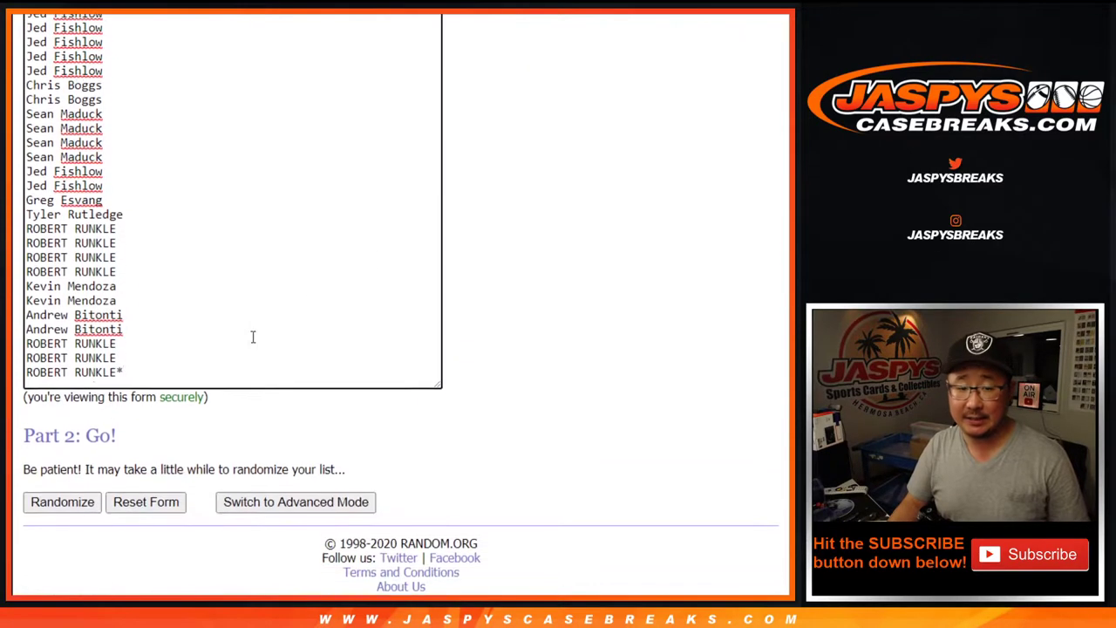
click(46, 494)
click(61, 492)
scroll(48, 497, down, 3)
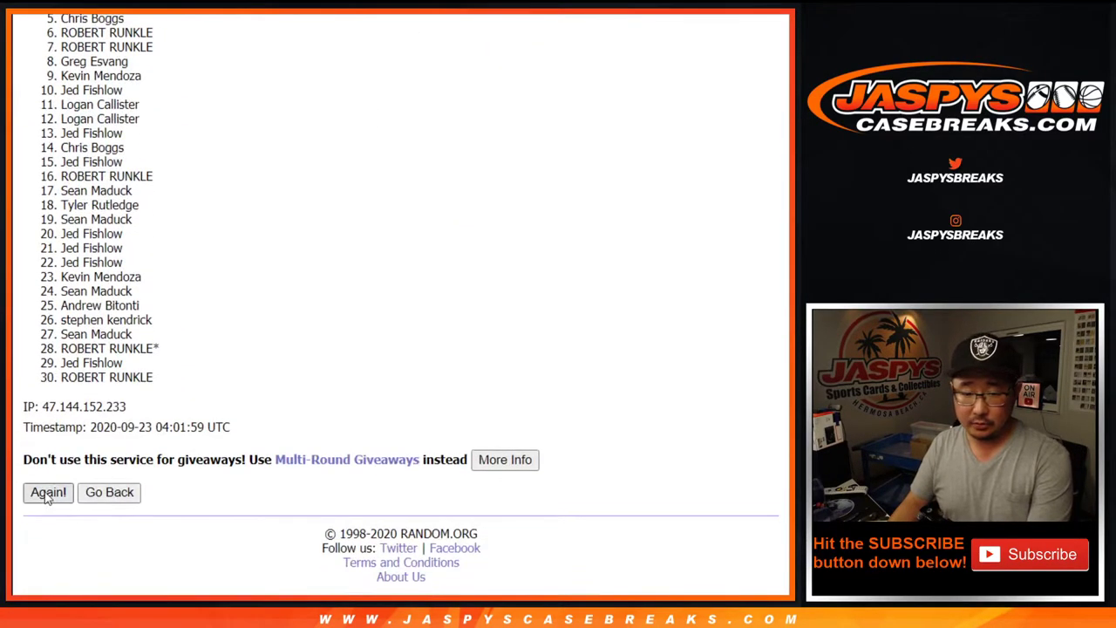
click(48, 491)
scroll(48, 497, down, 3)
click(48, 491)
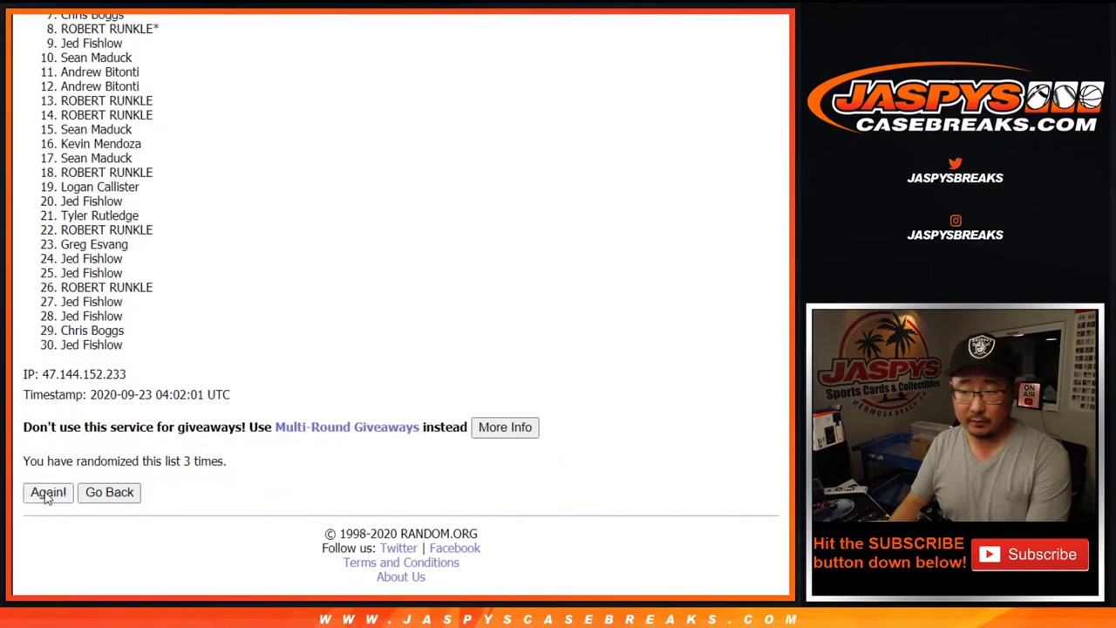
click(48, 491)
click(48, 492)
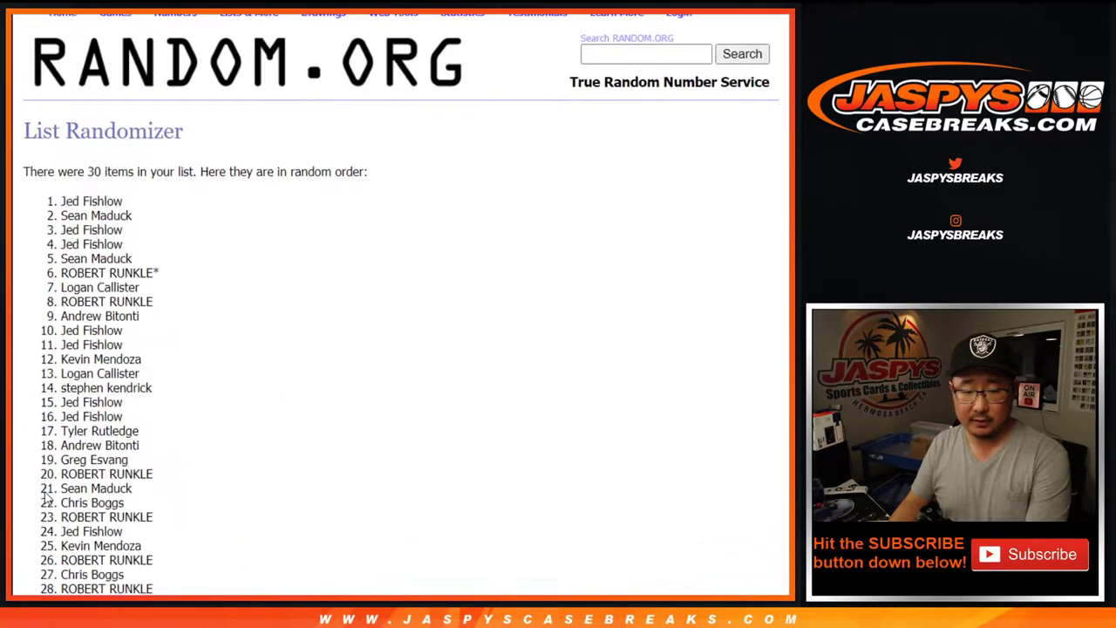
click(48, 492)
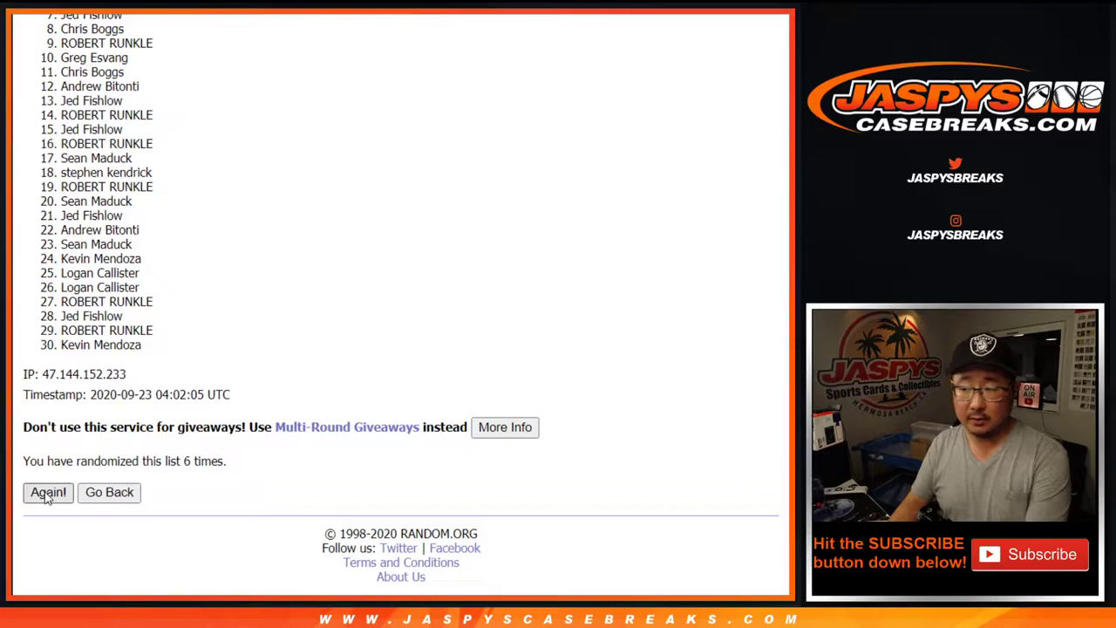
click(48, 492)
click(48, 492)
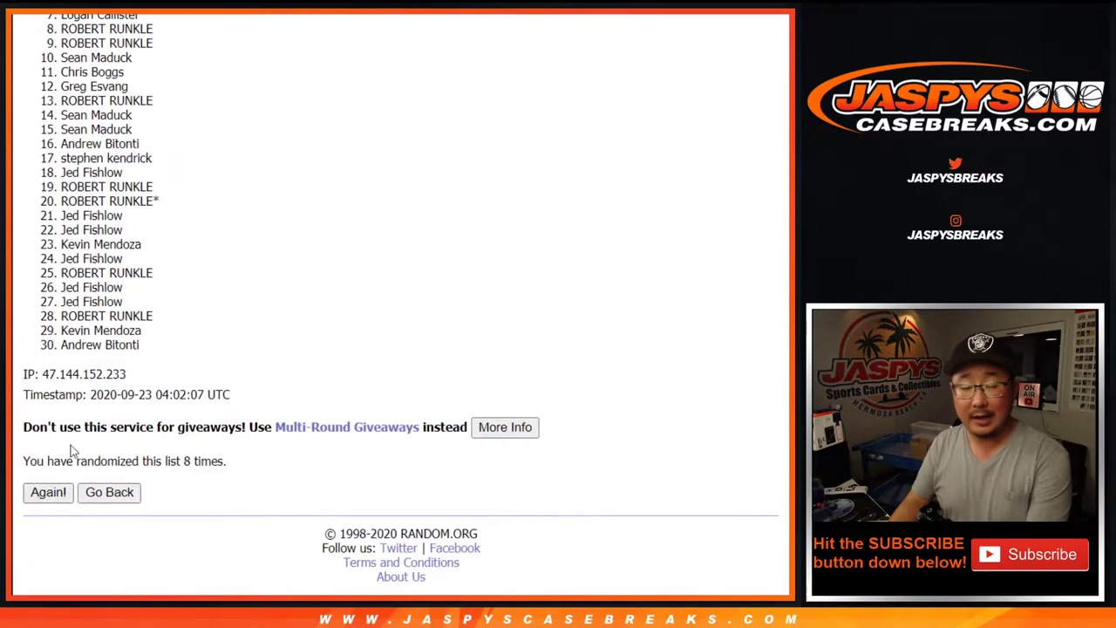
scroll(209, 305, down, 4)
Copy all 30 randomized participant names and paste them into column A of the Google Sheets spreadsheet, starting at A1.
scroll(183, 327, up, 2)
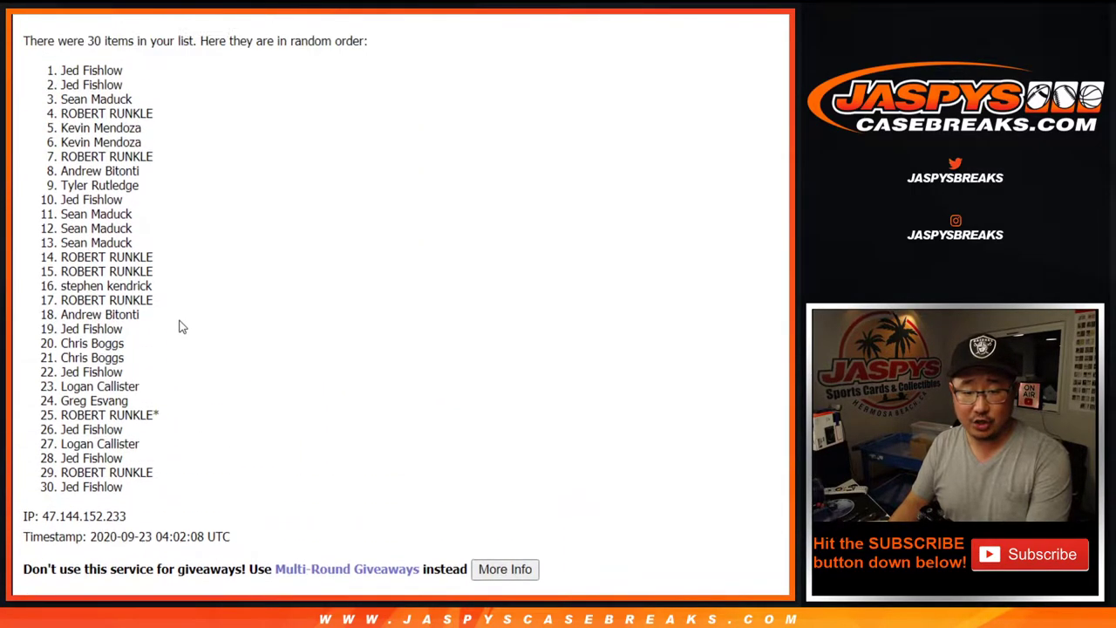
drag(61, 80, 128, 490)
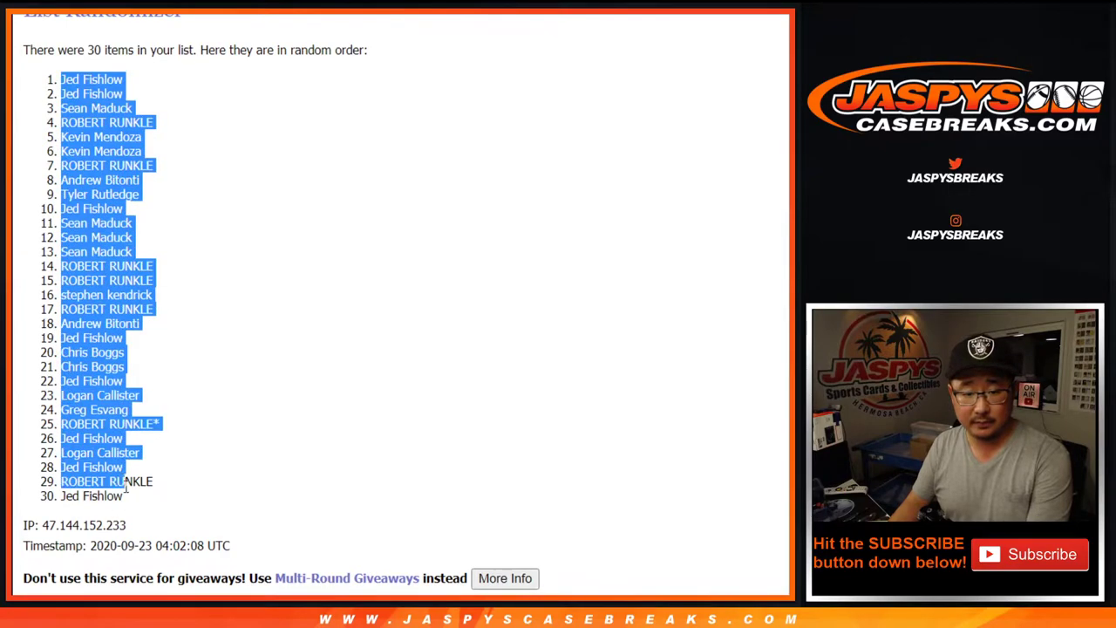
scroll(168, 469, down, 1)
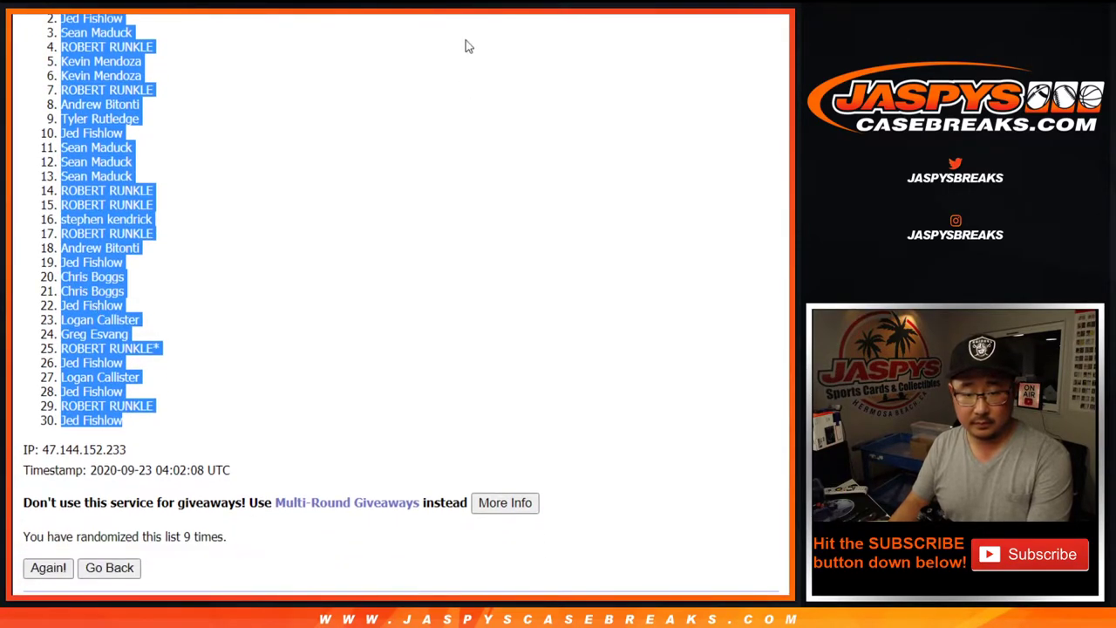
key(ctrl+Tab)
right_click(107, 137)
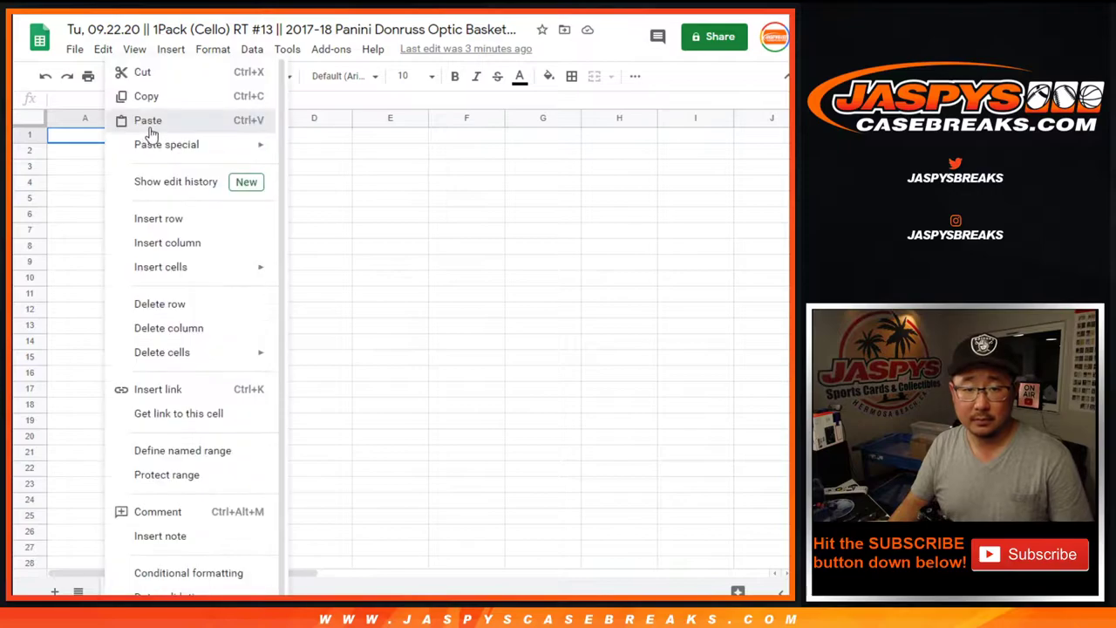
click(150, 118)
Return to the List Randomizer on RANDOM.ORG and randomize the NBA team list nine times.
key(alt+Tab)
key(ctrl+Tab)
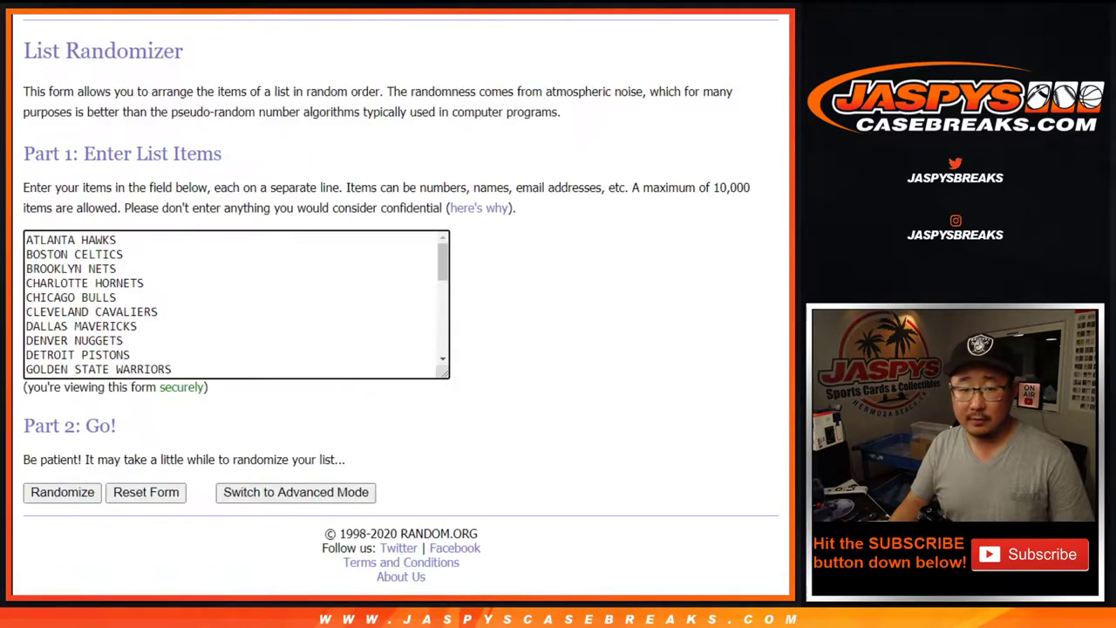
click(53, 490)
click(54, 493)
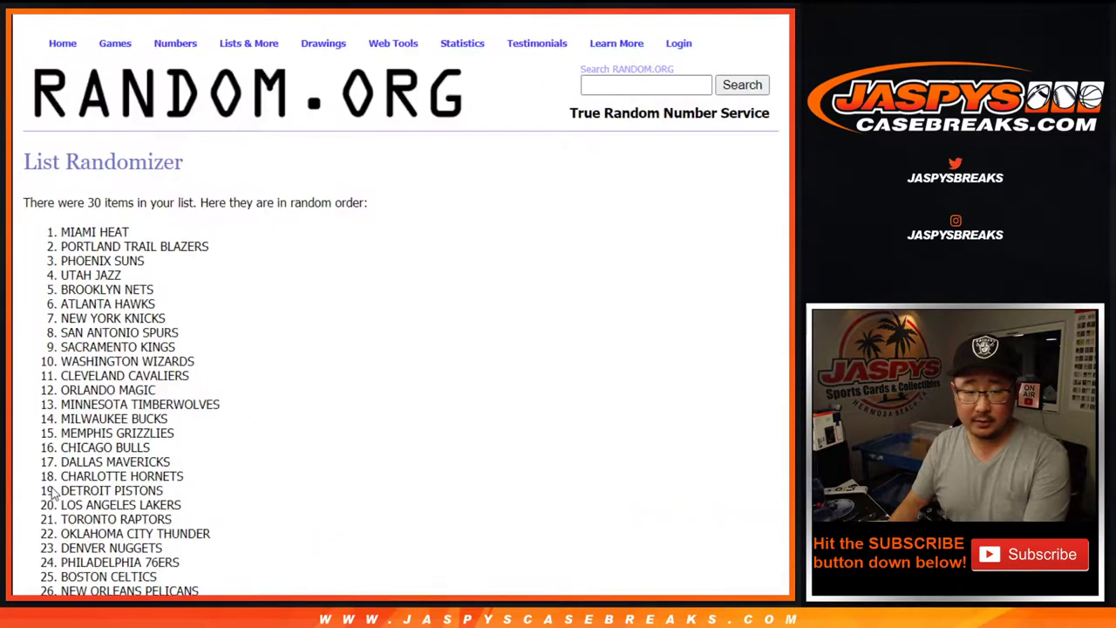
scroll(54, 494, down, 3)
click(48, 493)
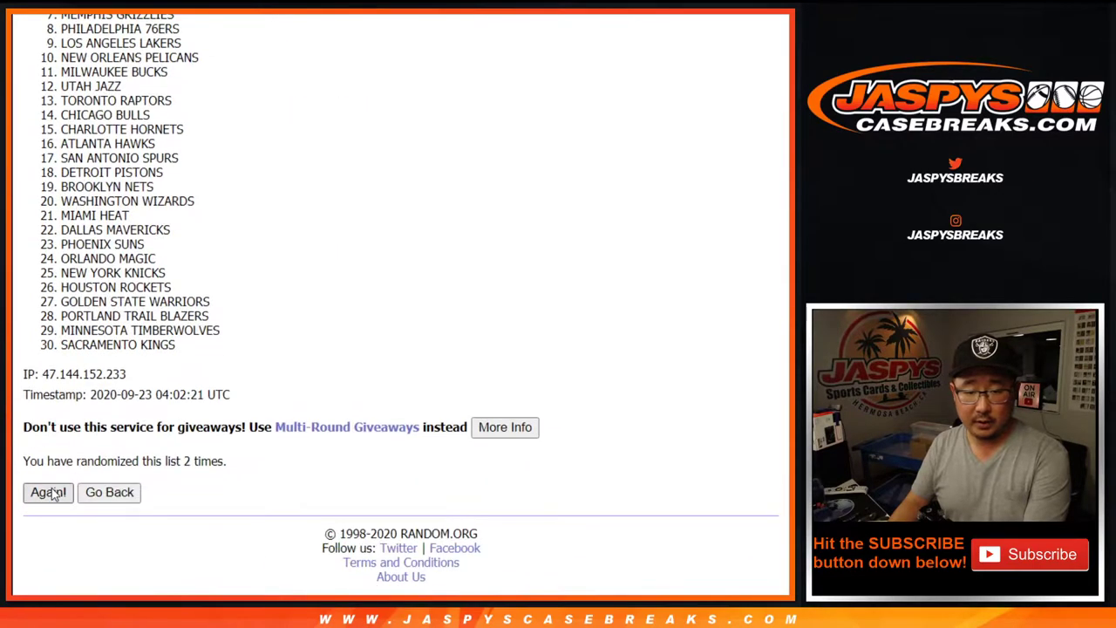
click(48, 492)
click(52, 494)
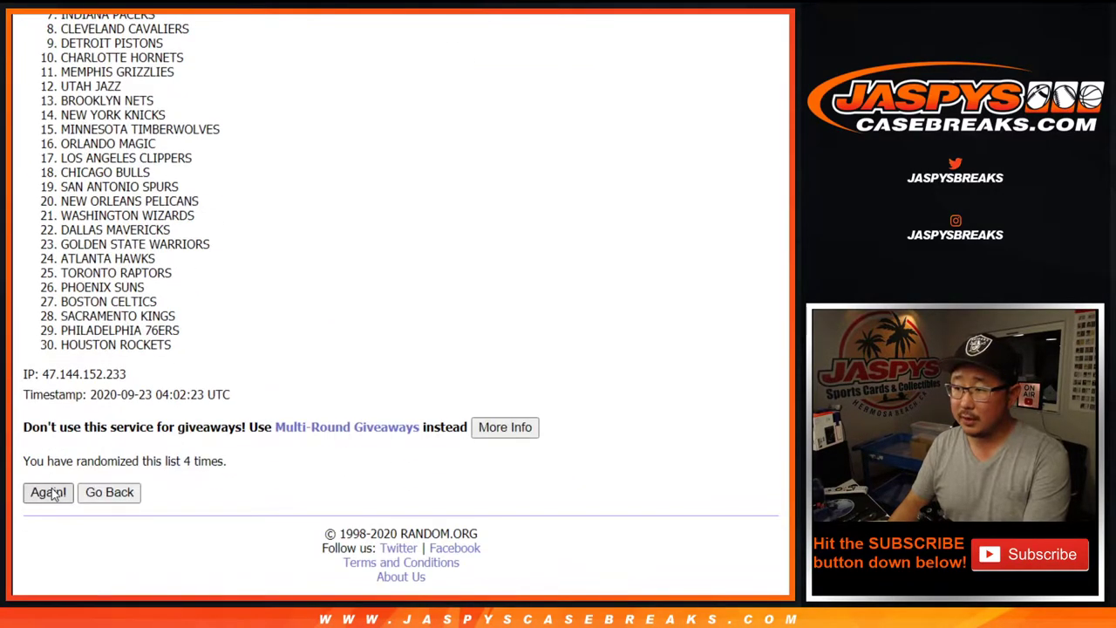
click(54, 494)
click(54, 494)
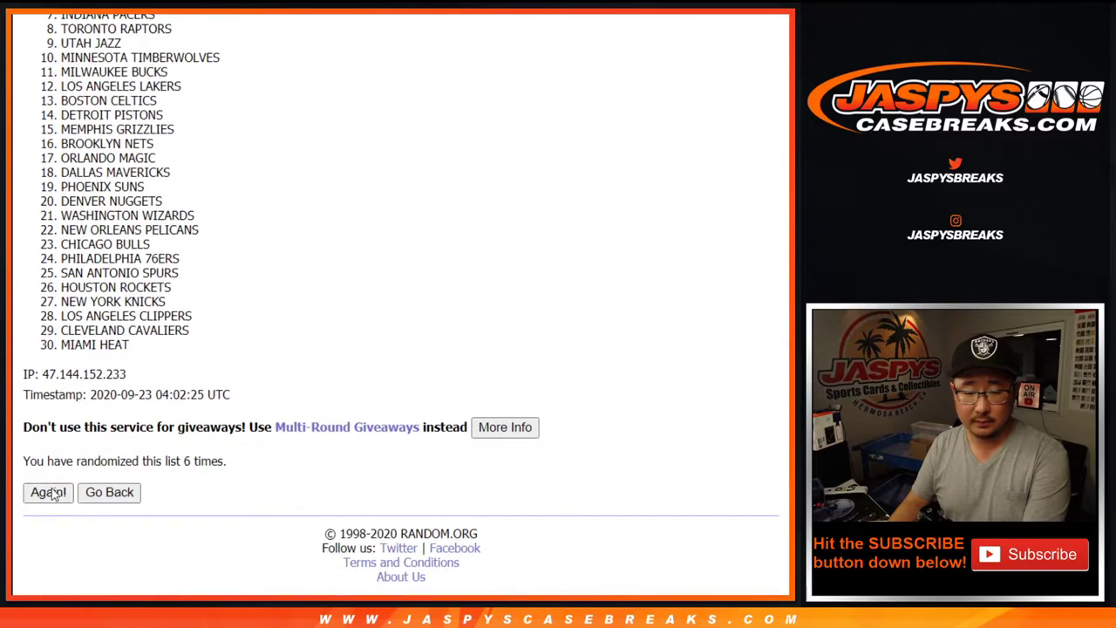
click(54, 493)
click(54, 494)
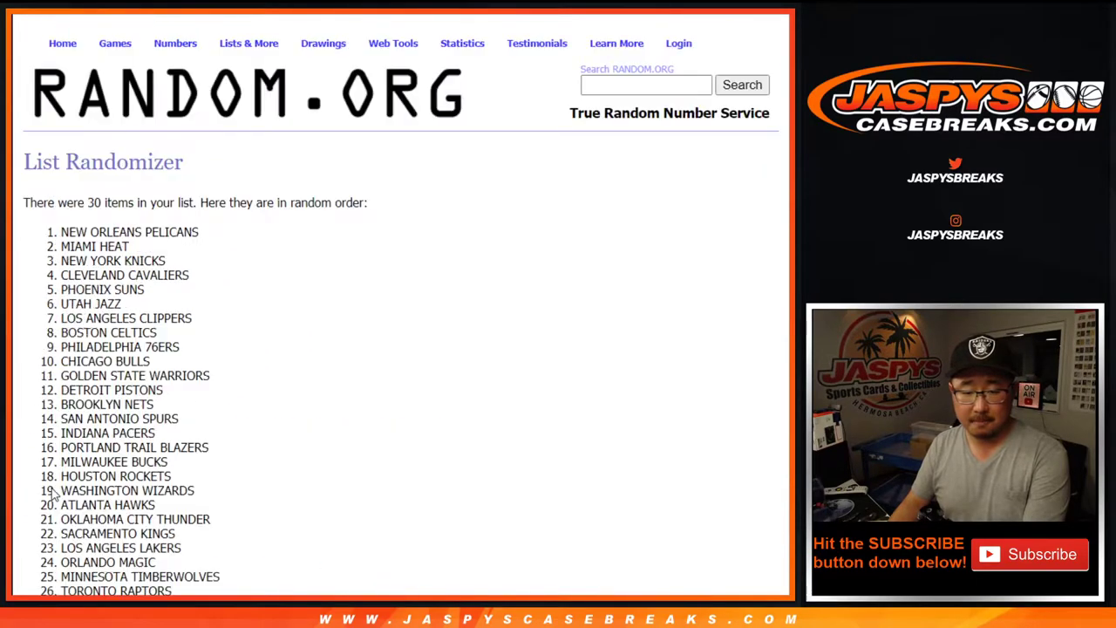
key(Return)
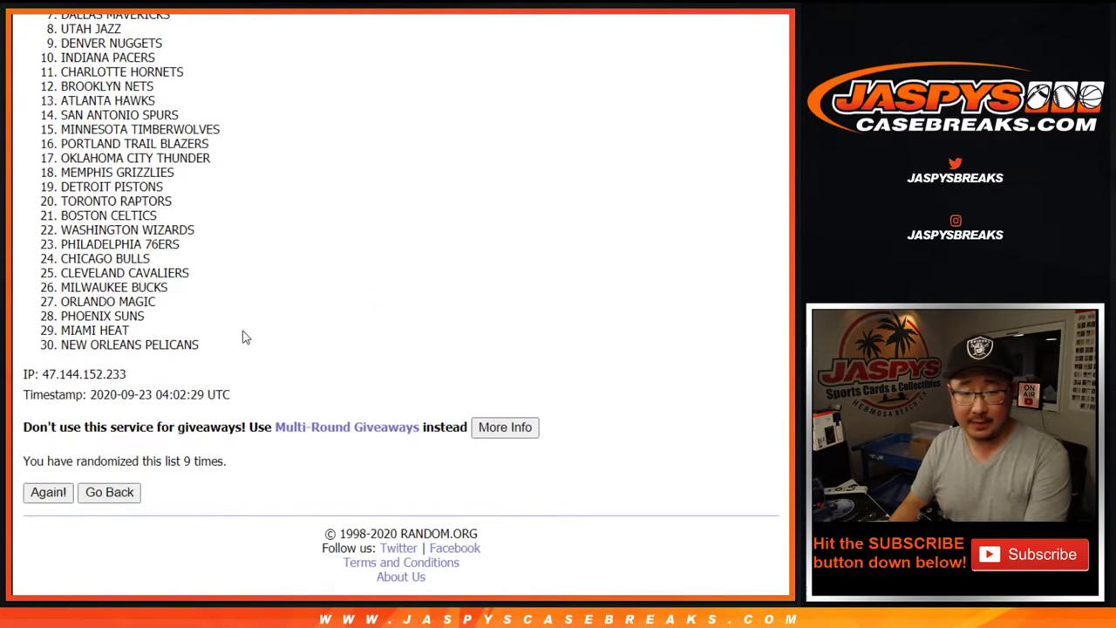
Copy all 30 randomized team names and paste them into column B of the Google Sheets spreadsheet, starting at B1.
scroll(177, 370, up, 1)
scroll(177, 370, up, 1)
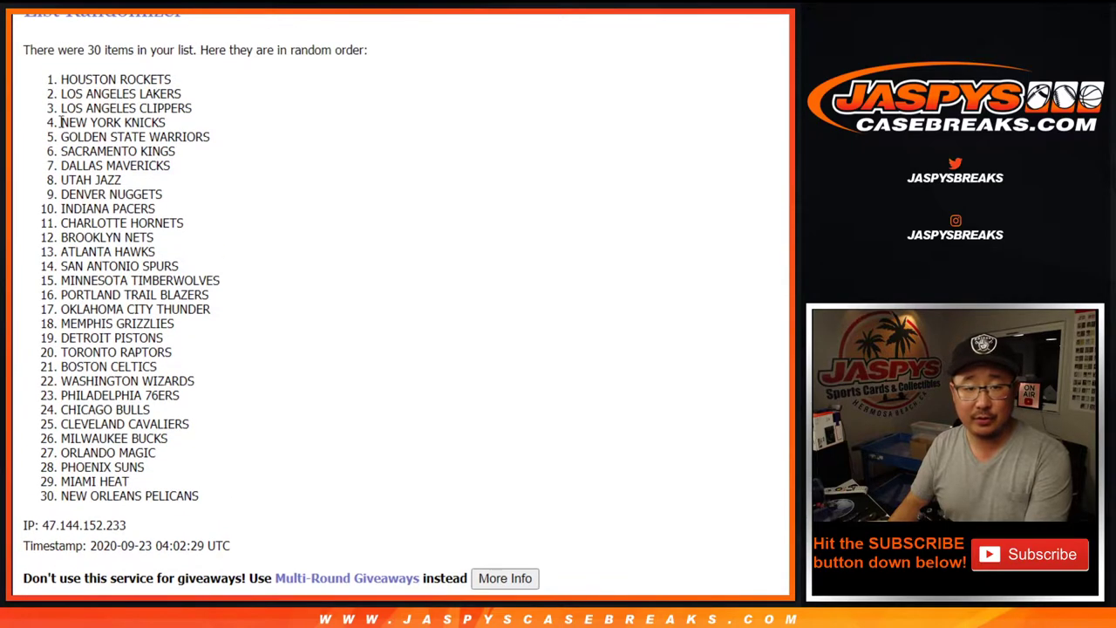
drag(62, 85, 209, 497)
key(ctrl+c)
scroll(206, 484, down, 1)
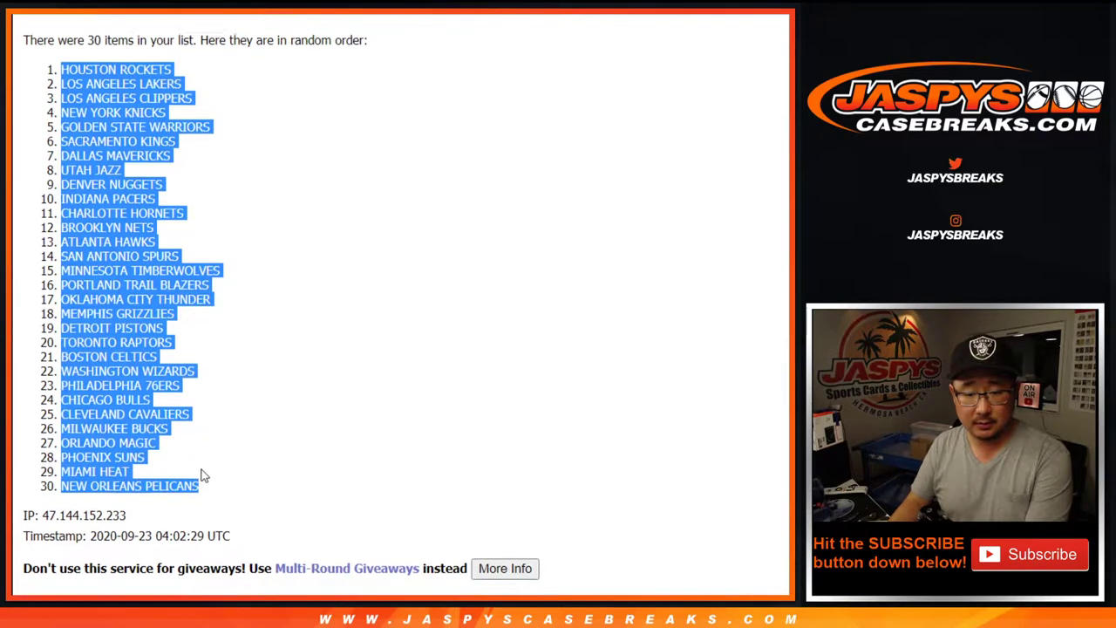
key(ctrl+Tab)
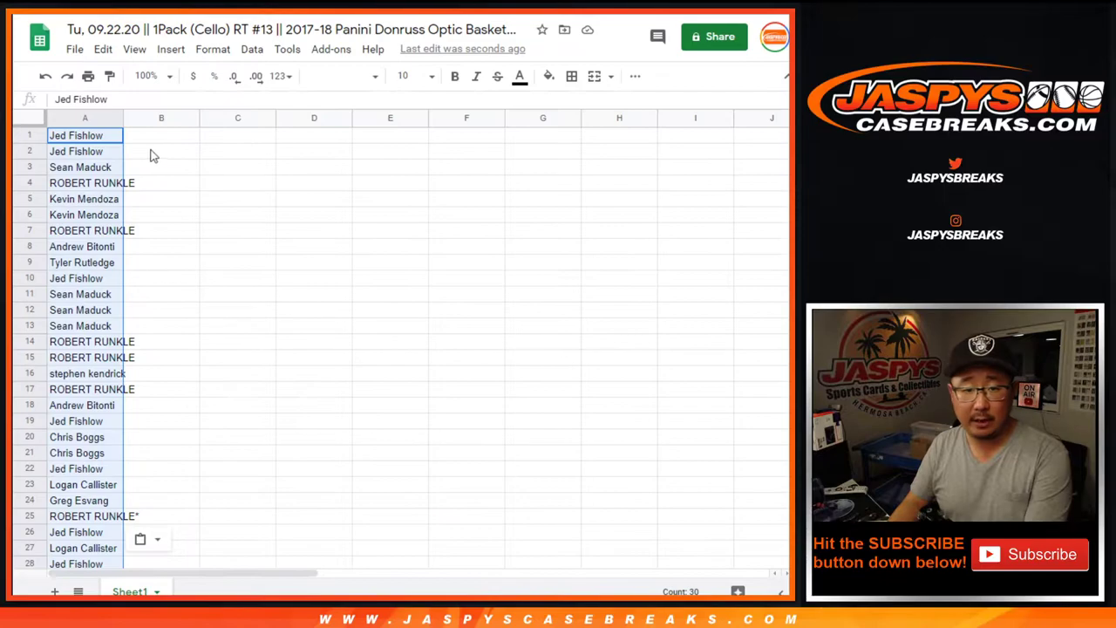
click(139, 139)
right_click(140, 138)
click(178, 119)
Set the font of the whole sheet to Helvetica at size 12.
click(42, 118)
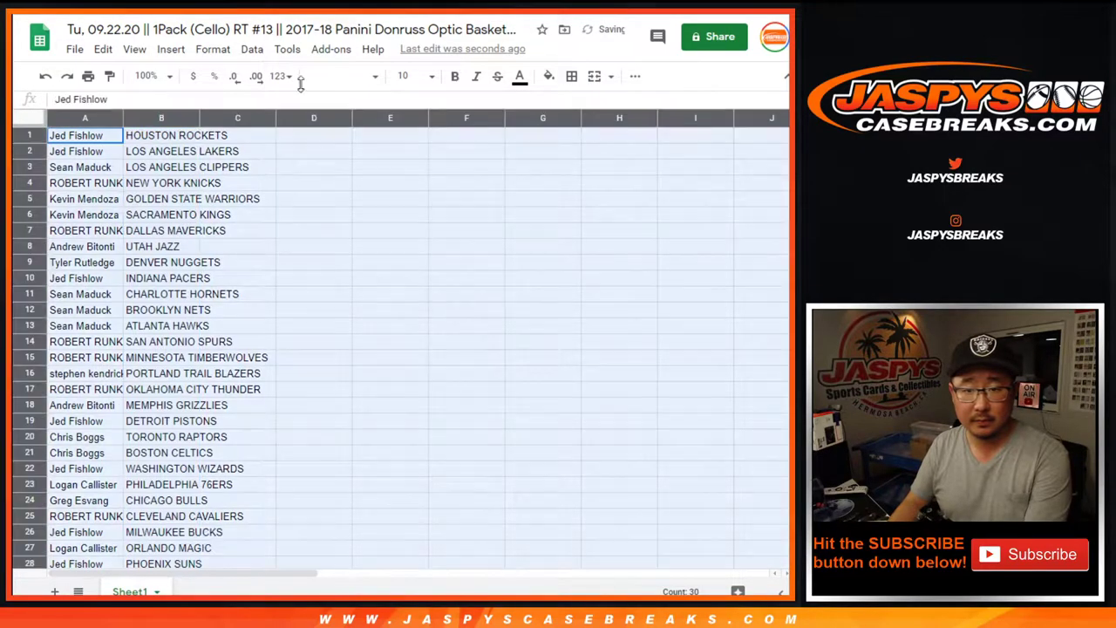
click(340, 76)
click(409, 77)
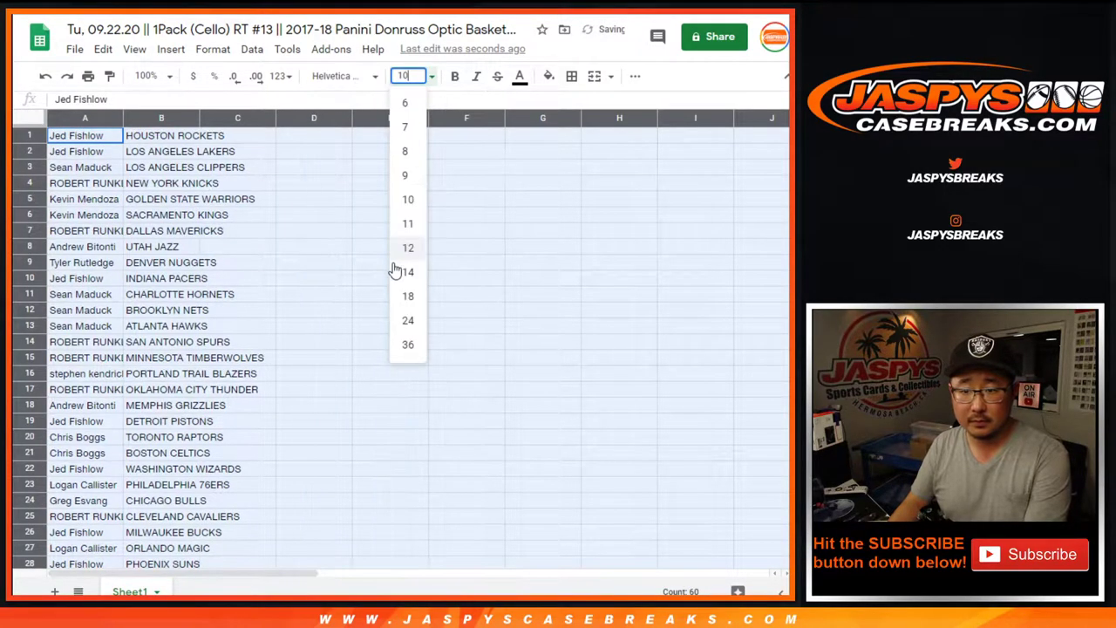
key(Return)
Zoom the sheet to 125% and fit the widths of columns A and B to their contents.
click(148, 76)
click(148, 197)
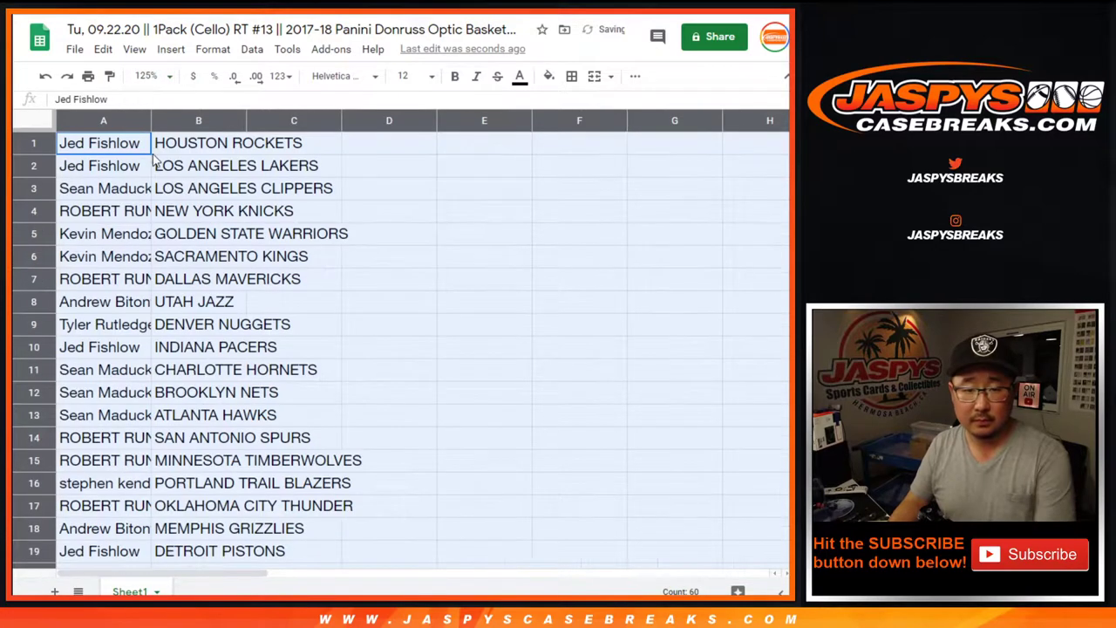
double_click(150, 120)
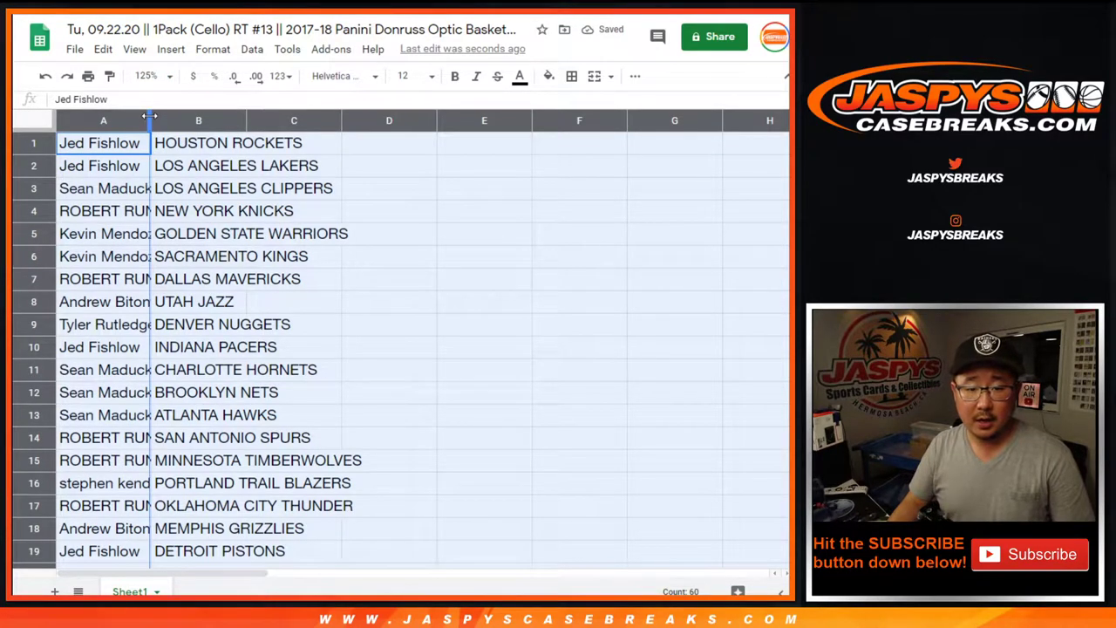
Highlight A1:B15 and A16:B30 in turn to read through the name and team pairings.
shift+click(209, 462)
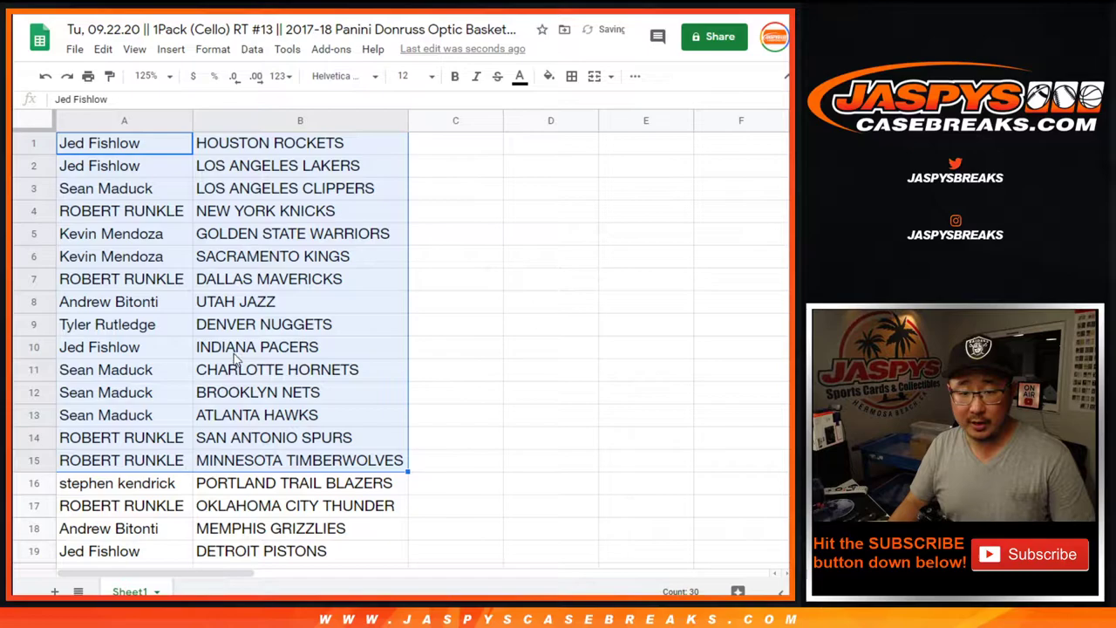
scroll(300, 419, down, 4)
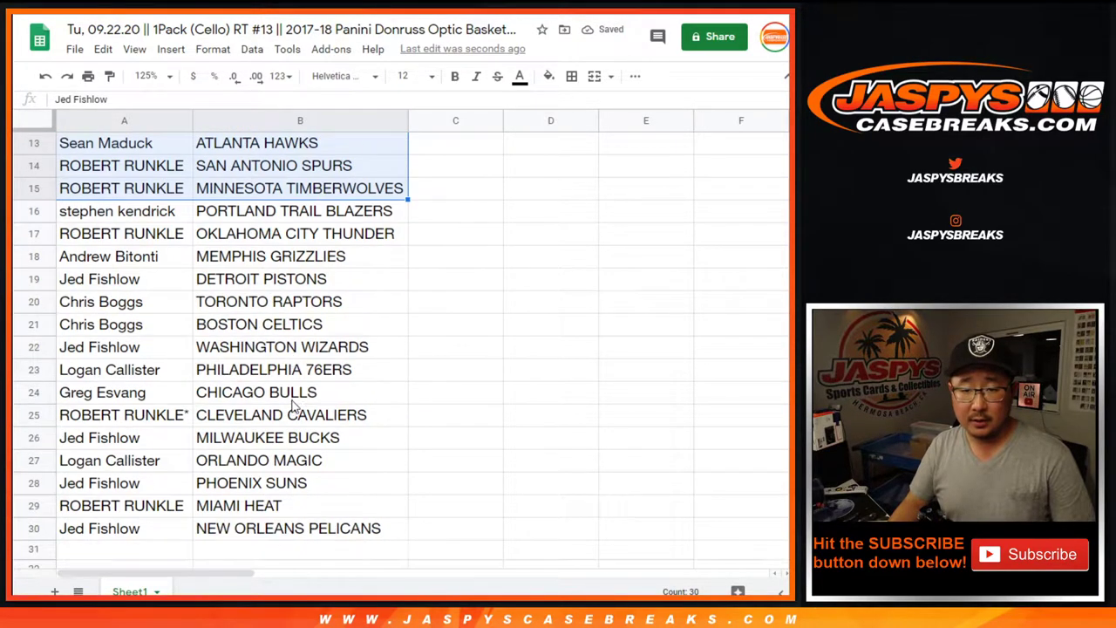
click(158, 220)
shift+click(229, 538)
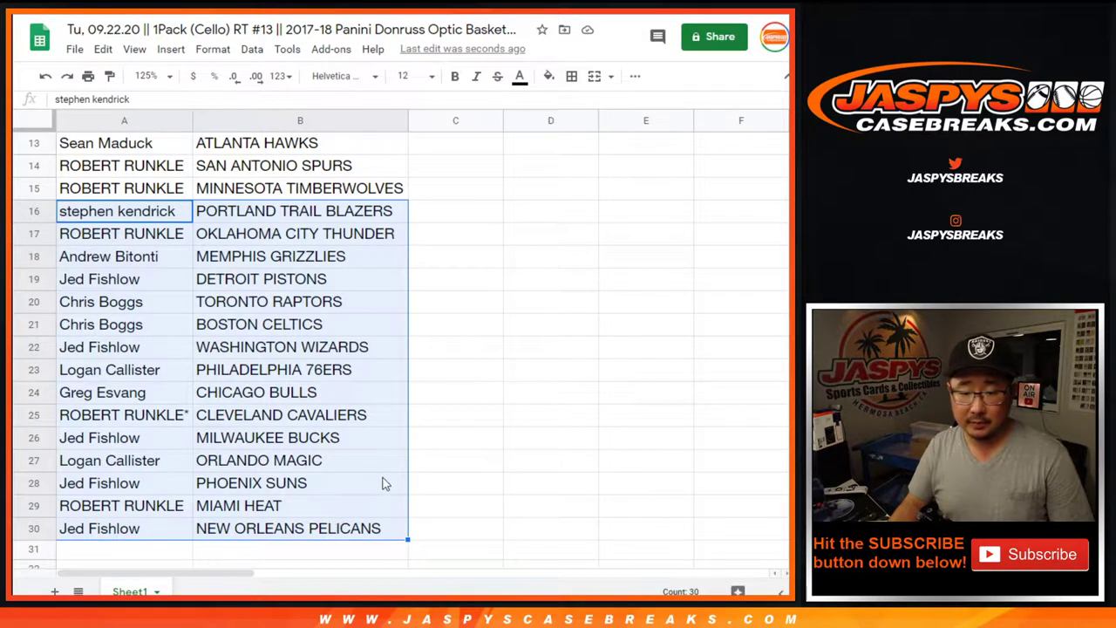
Set the zoom to 80% and sort the sheet by column B from A to Z.
scroll(356, 446, up, 5)
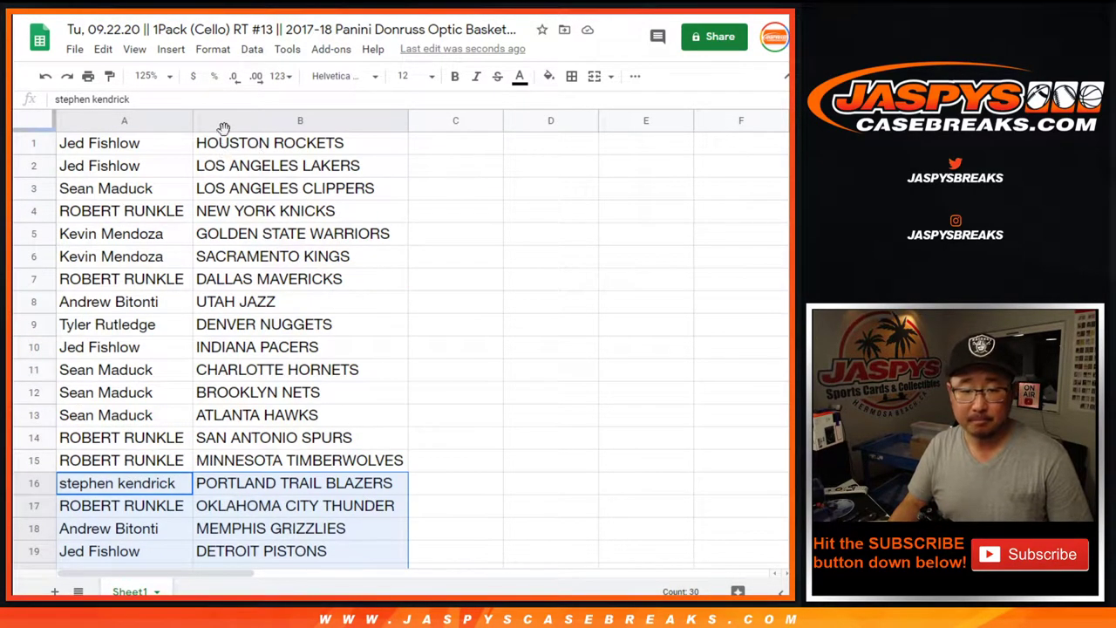
click(149, 76)
text(80)
key(Return)
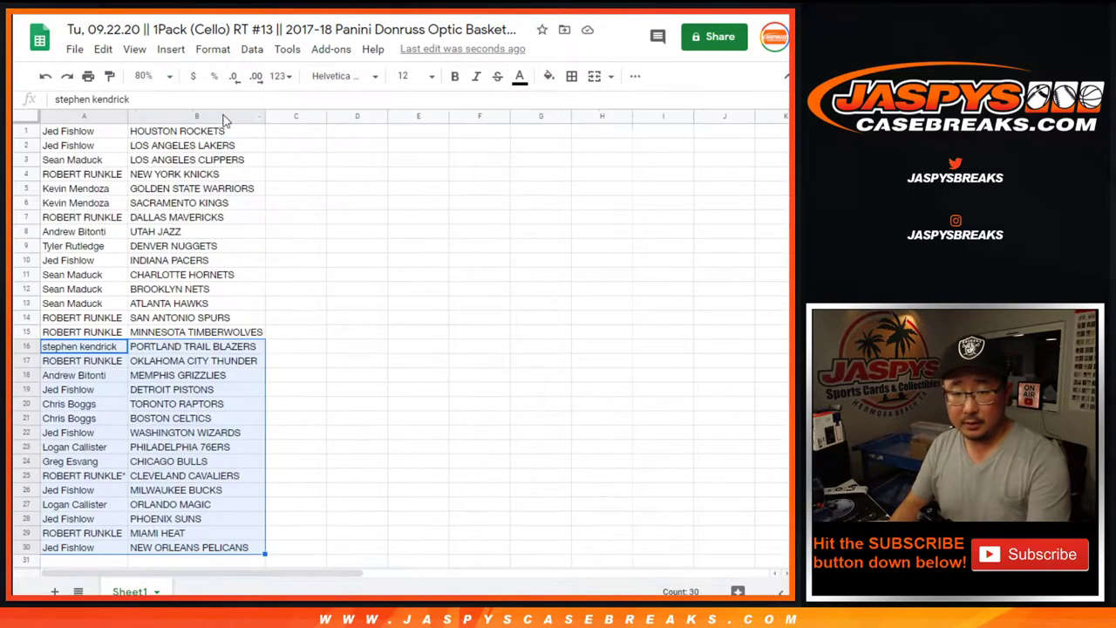
click(205, 116)
click(252, 49)
click(270, 78)
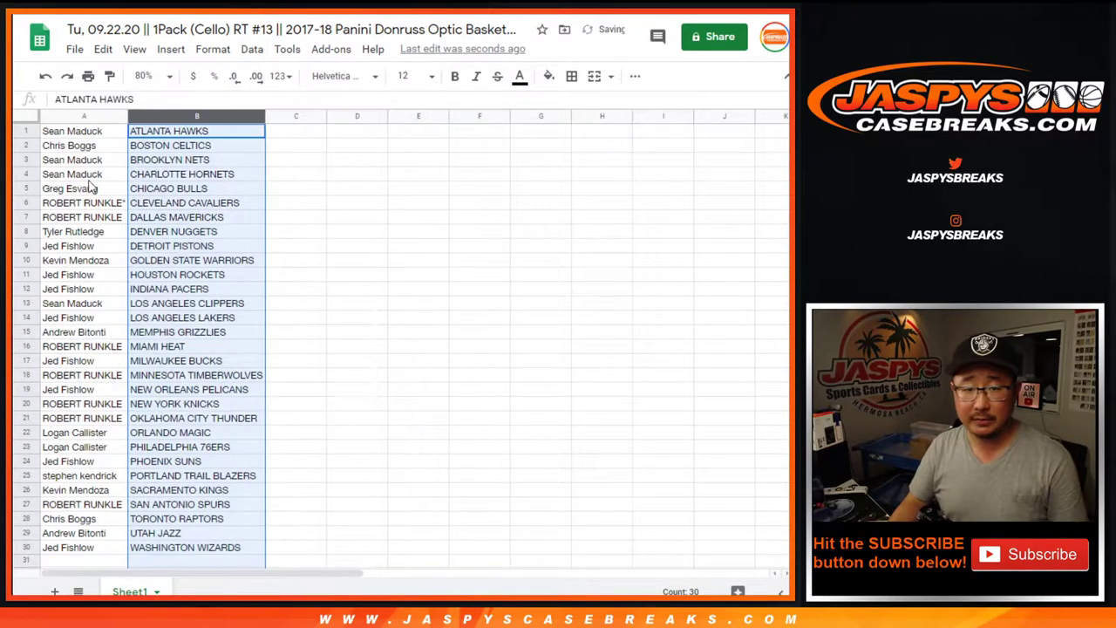
Apply all borders to the name and team table and center its text horizontally.
click(89, 179)
key(ctrl+a)
click(571, 75)
click(578, 106)
click(635, 76)
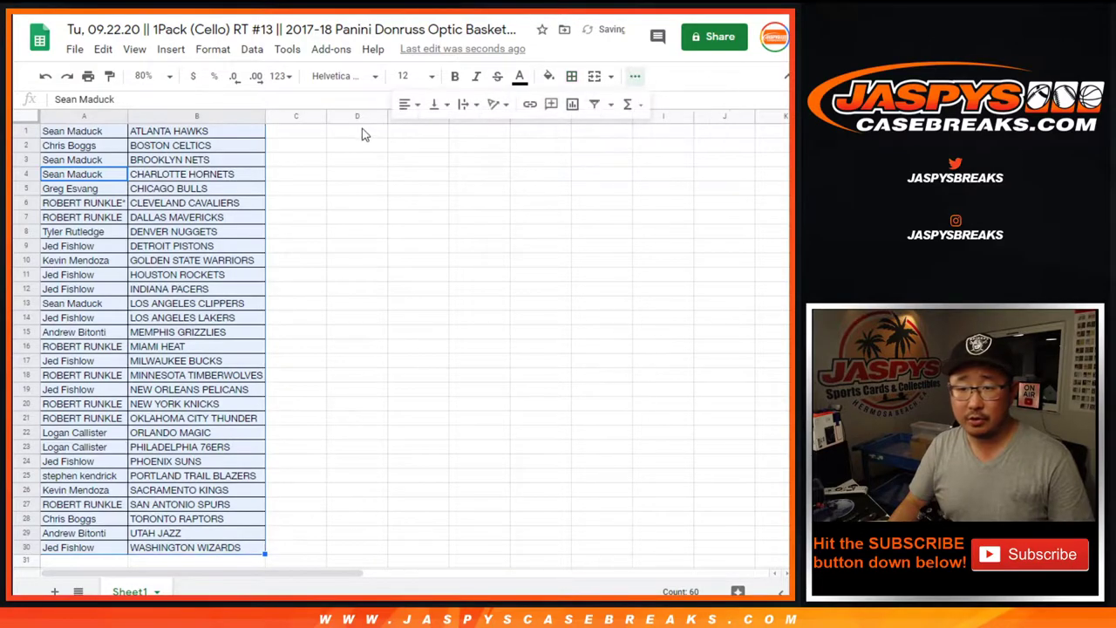
click(405, 104)
click(429, 129)
Print one copy of the current sheet in portrait orientation, adjusting its headers and footers options first.
click(88, 76)
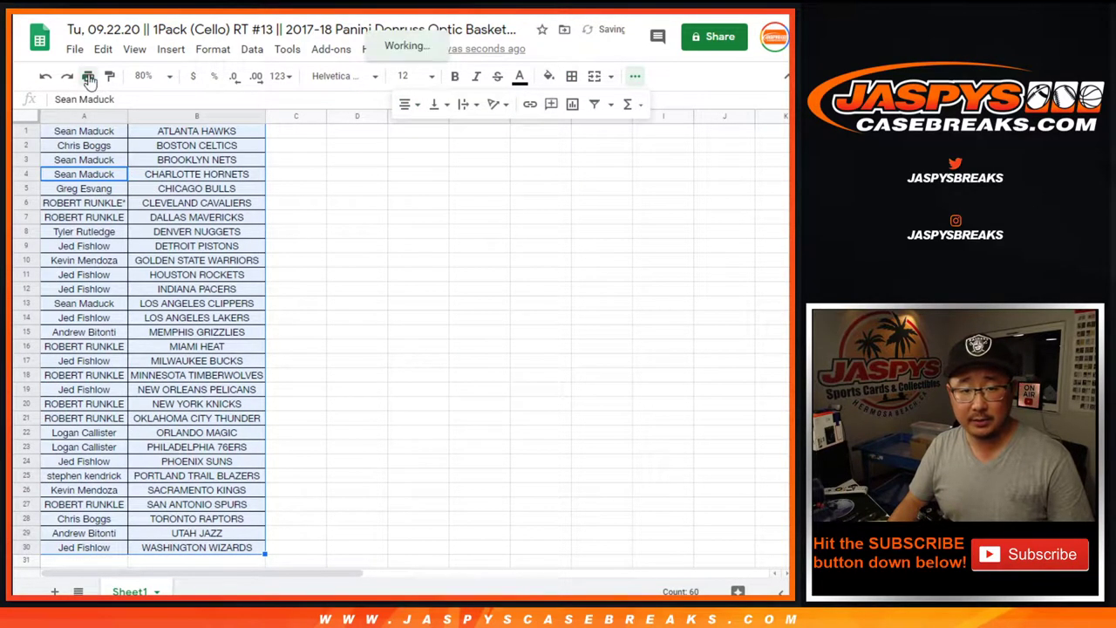
click(715, 220)
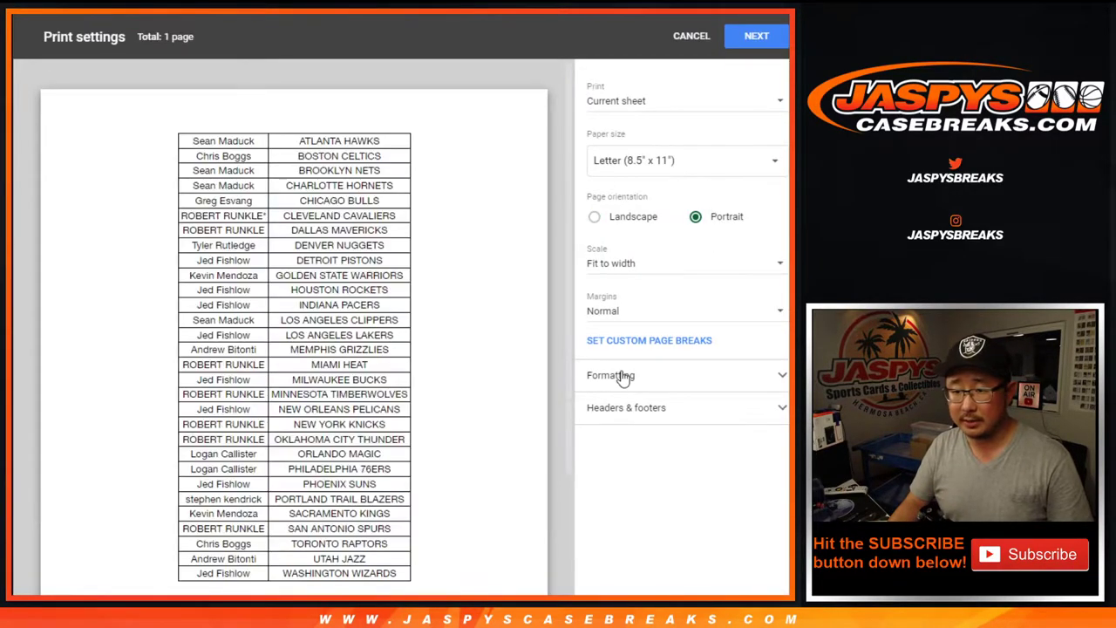
click(626, 407)
click(594, 466)
click(759, 37)
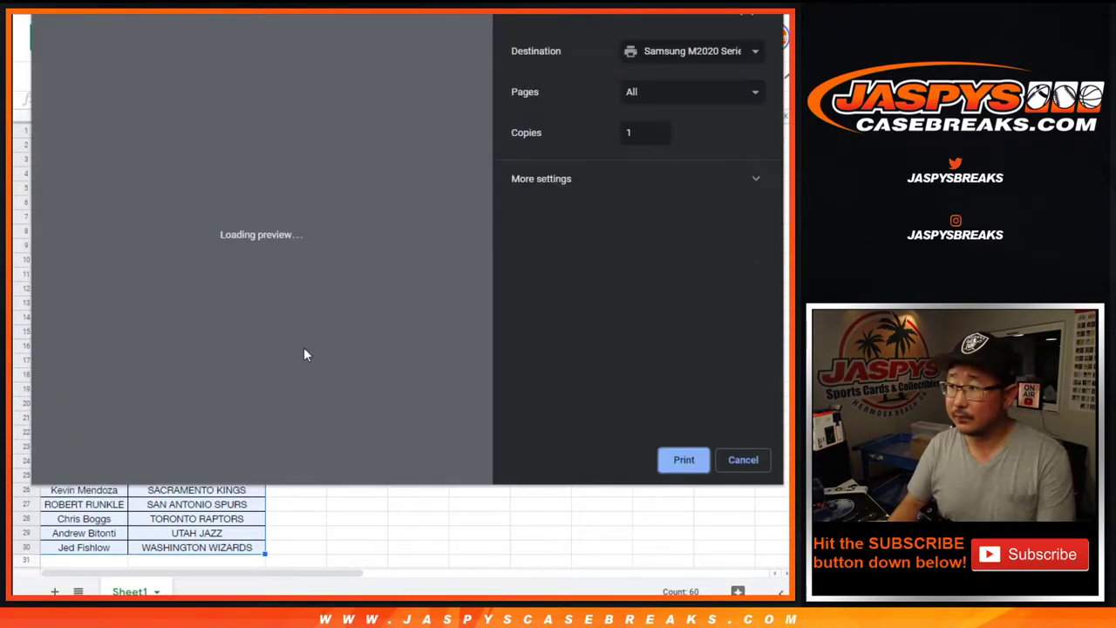
key(Return)
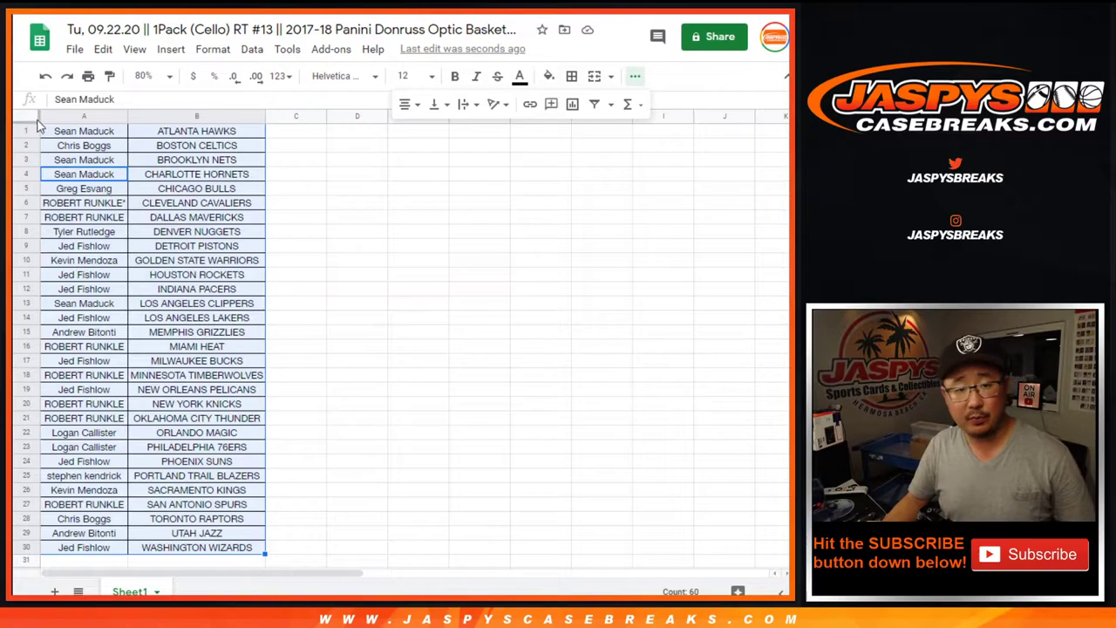
Copy the participant names in A1:A30 and paste them into the RANDOM.ORG List Randomizer.
click(48, 131)
shift+click(100, 553)
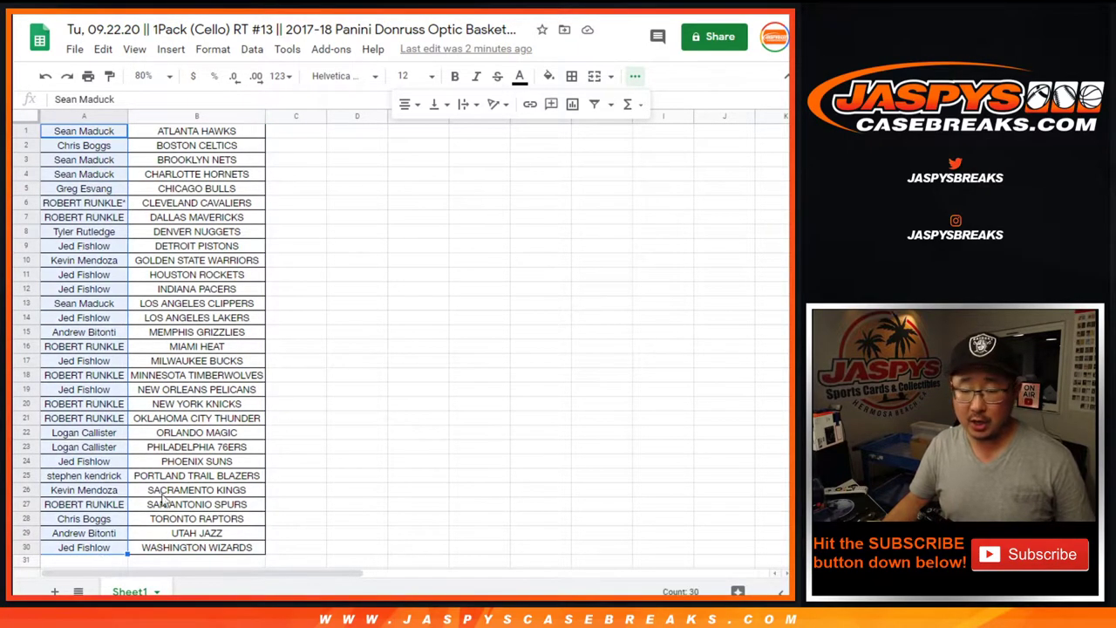
key(ctrl+c)
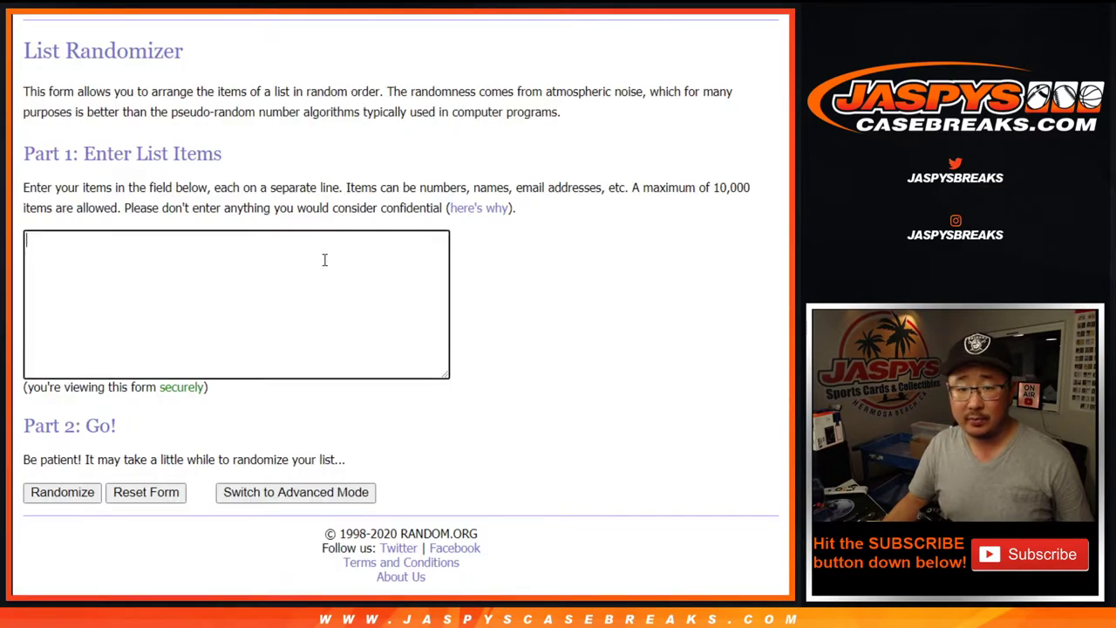
click(323, 256)
key(ctrl+v)
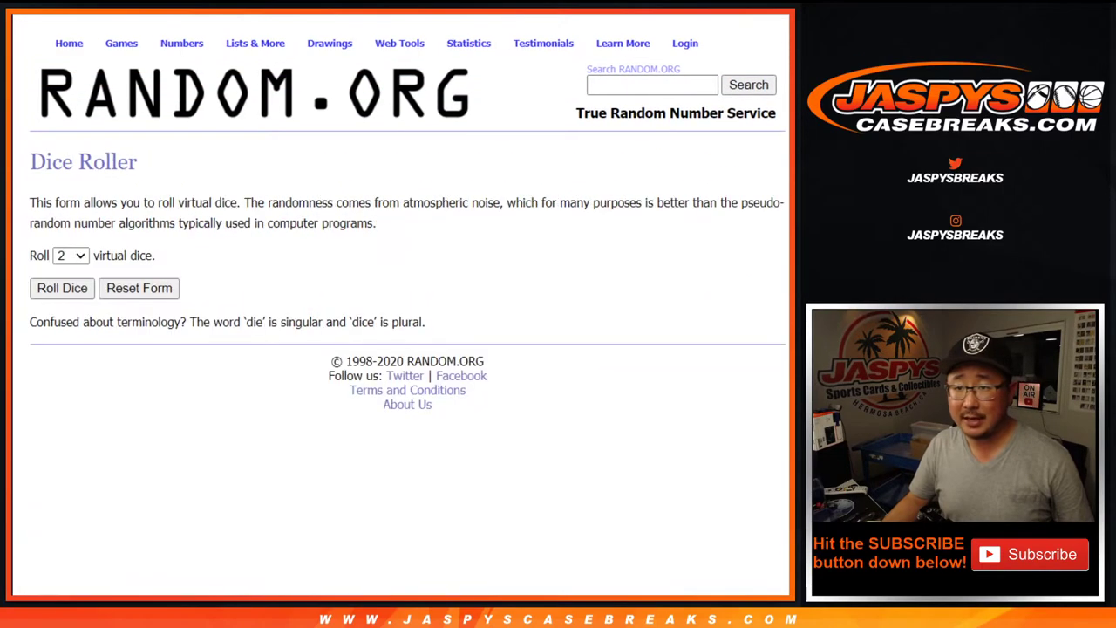
Roll two virtual dice on RANDOM.ORG and randomize the pasted name list three times.
click(62, 289)
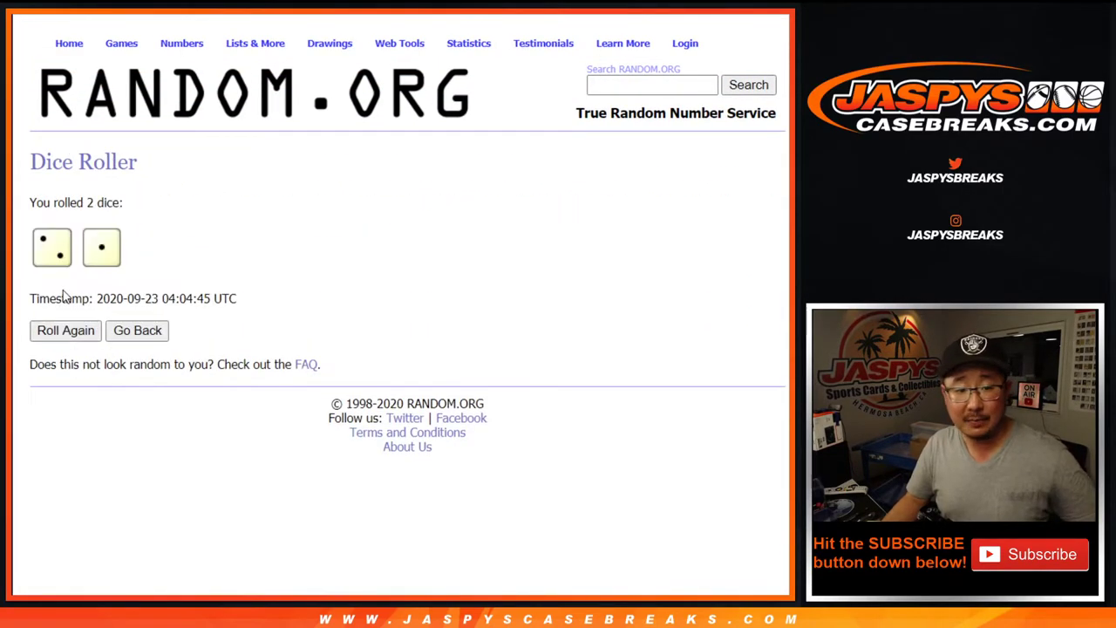
key(ctrl+Tab)
scroll(509, 369, down, 2)
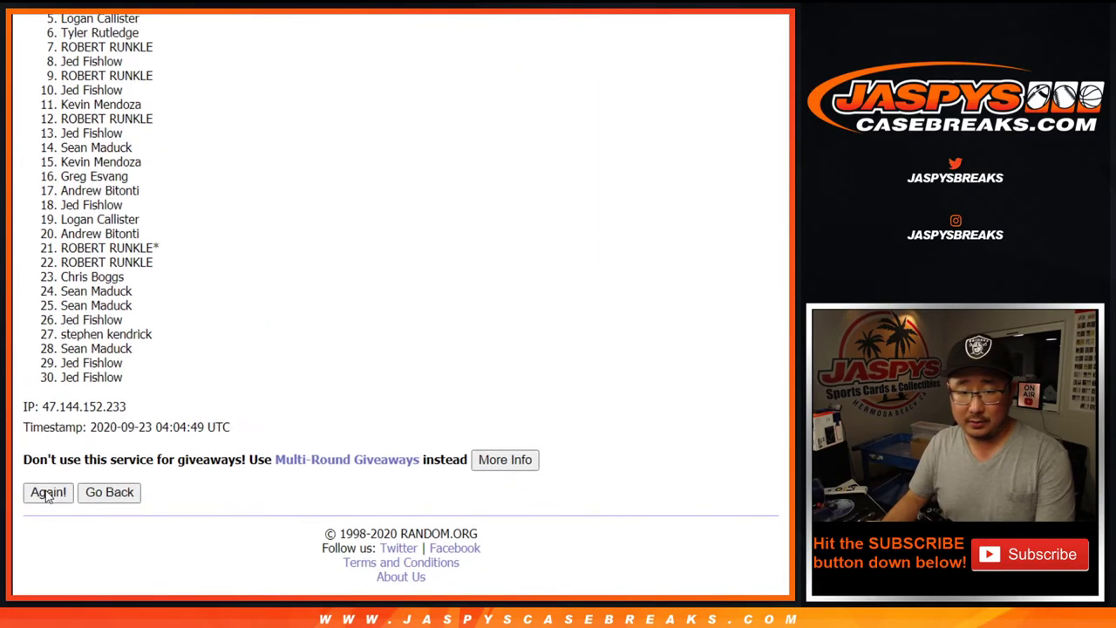
click(48, 493)
click(47, 492)
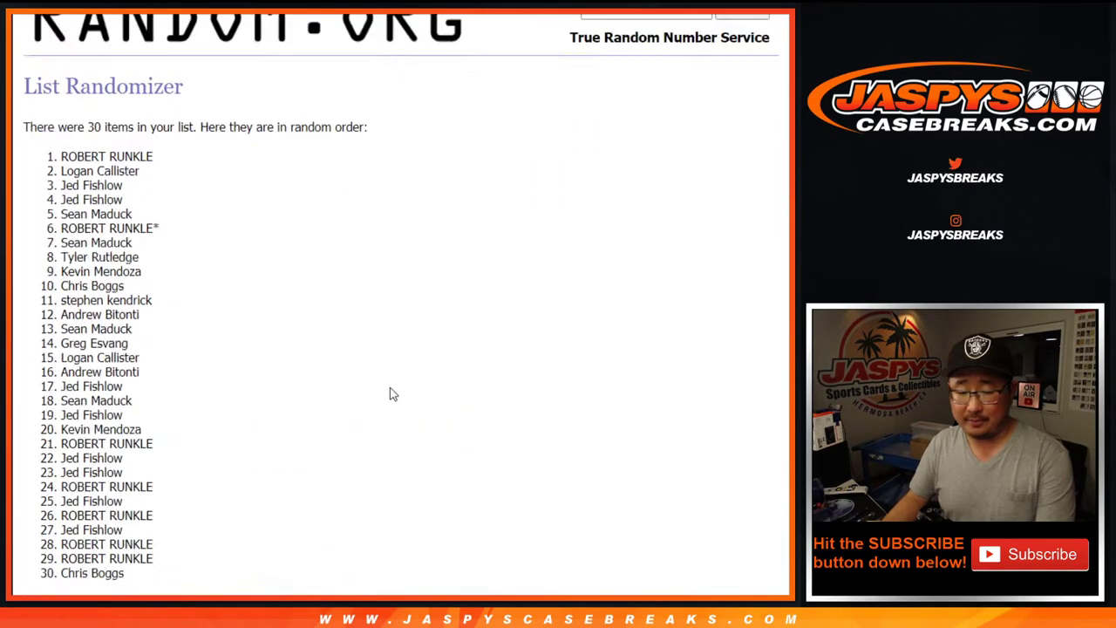
Review the randomized name list and highlight entries 1 to 10.
scroll(390, 394, down, 3)
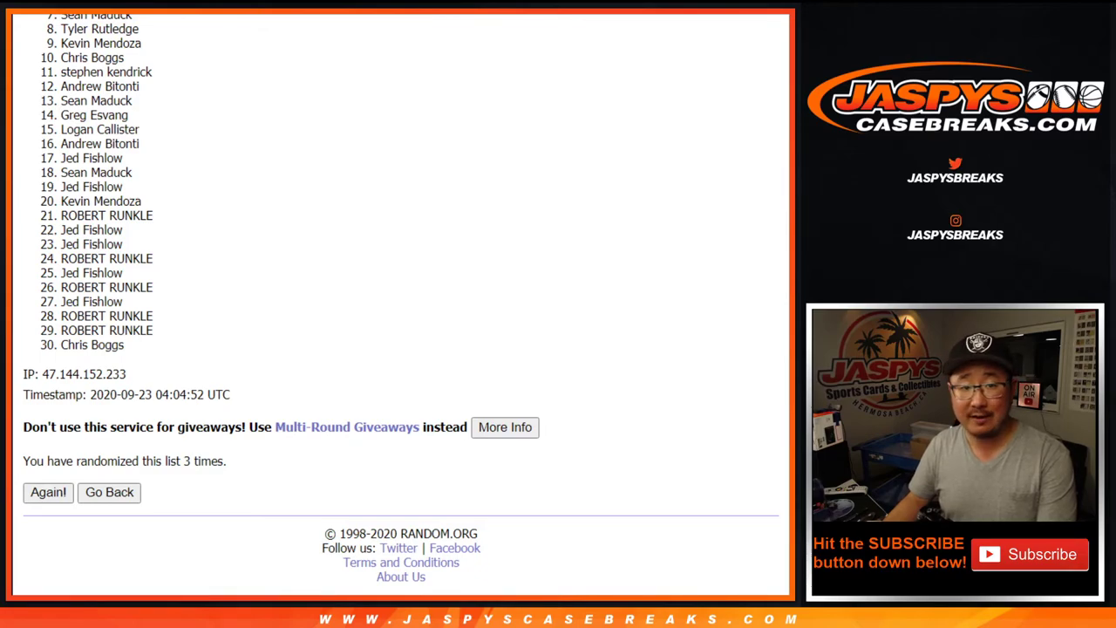
scroll(401, 303, up, 1)
scroll(401, 303, up, 1)
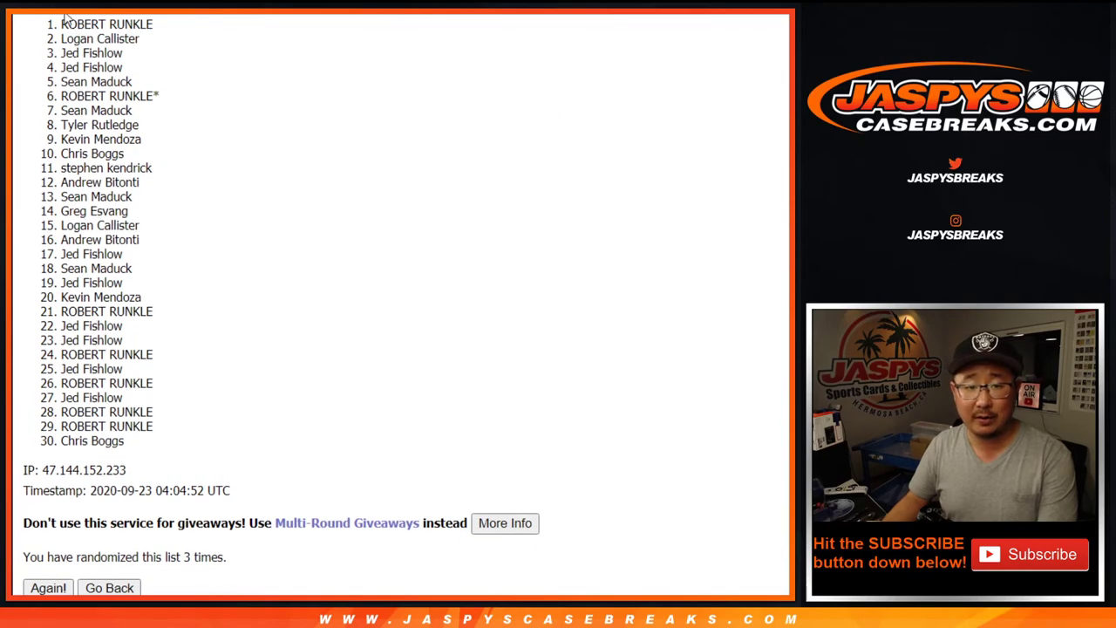
drag(63, 17, 158, 164)
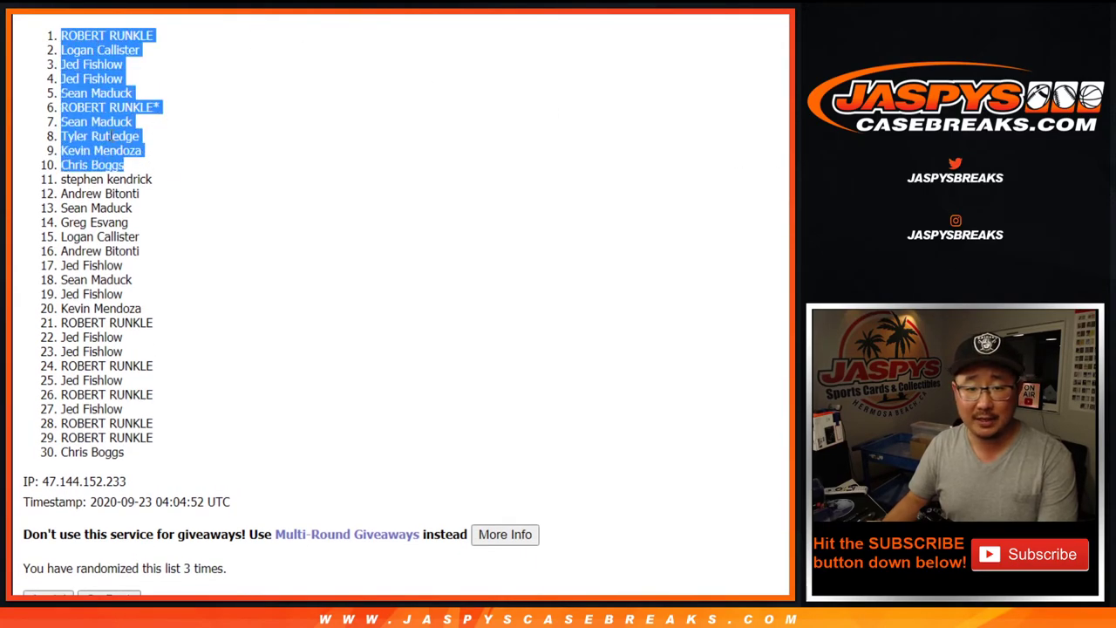